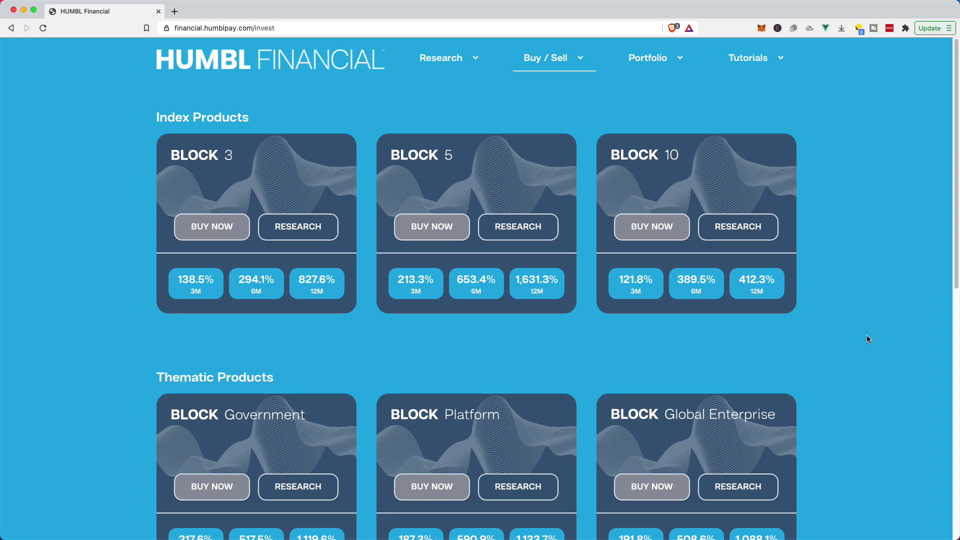
# - Show BLOCK 10's exchange choices: Bittrex, Binance.US and Coinbase Pro
pyautogui.click(655, 229)
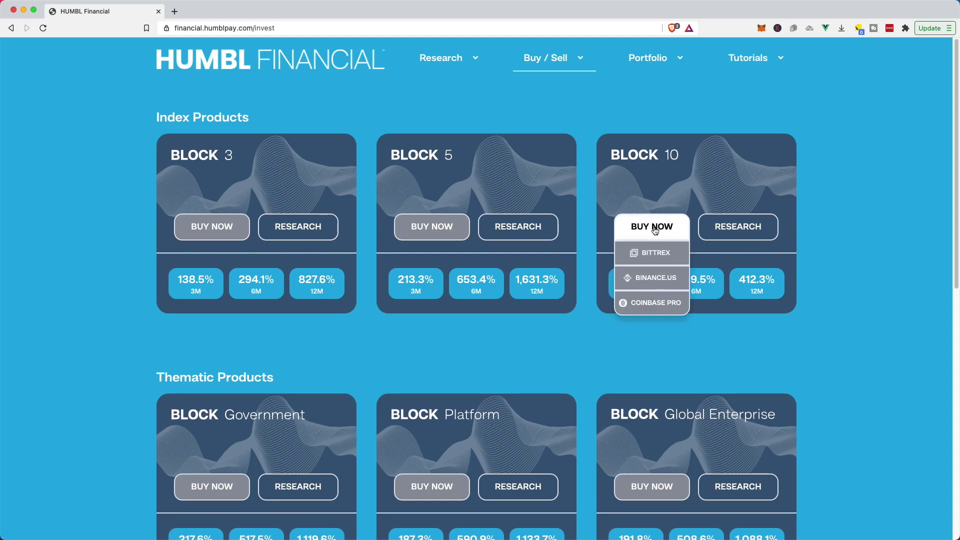
# - Pick Coinbase Pro as BLOCK 10's exchange with BTC as the deposit currency
pyautogui.click(651, 306)
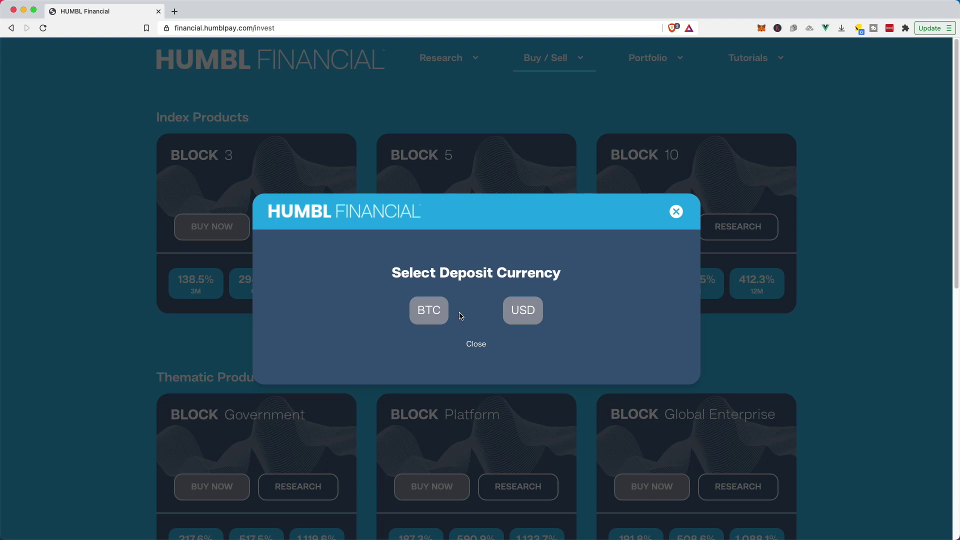
pyautogui.click(435, 314)
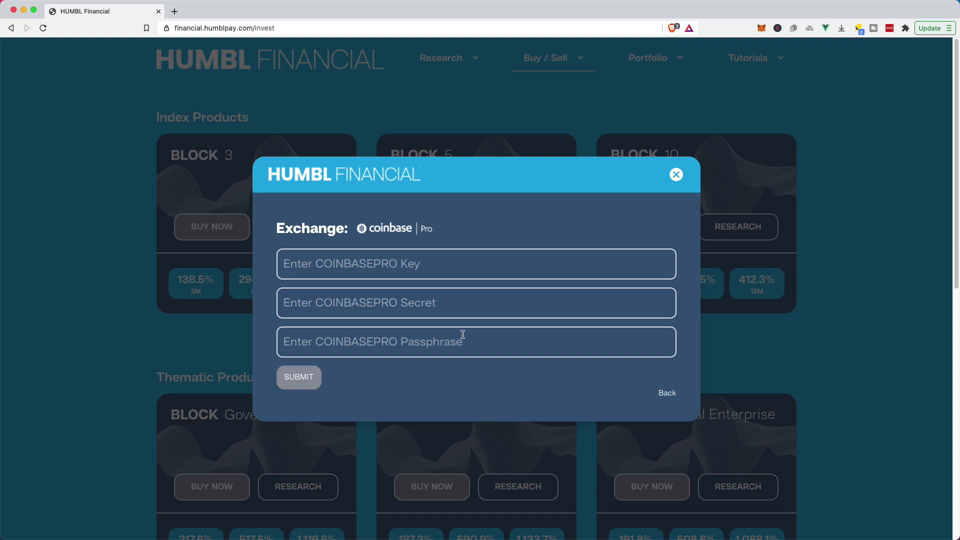
# - Open pro.coinbase.com in a new tab, dismiss the cookie notice, and reach the API settings page
pyautogui.click(175, 11)
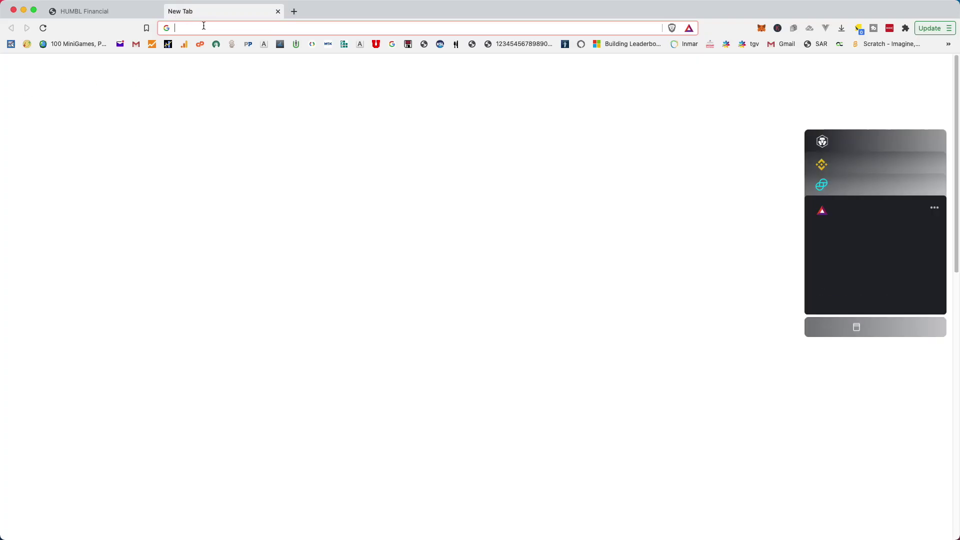
pyautogui.write('pro.coinbase.com/trade')
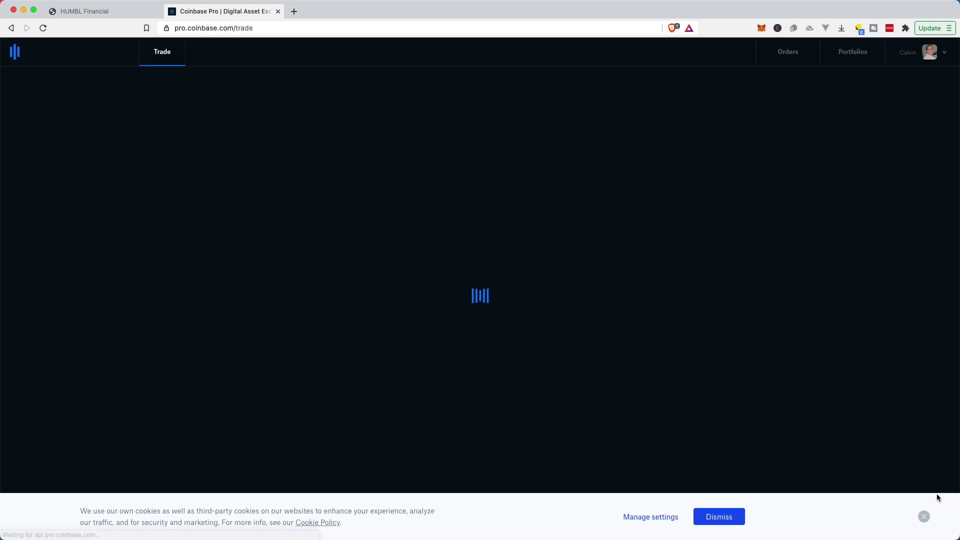
pyautogui.click(924, 517)
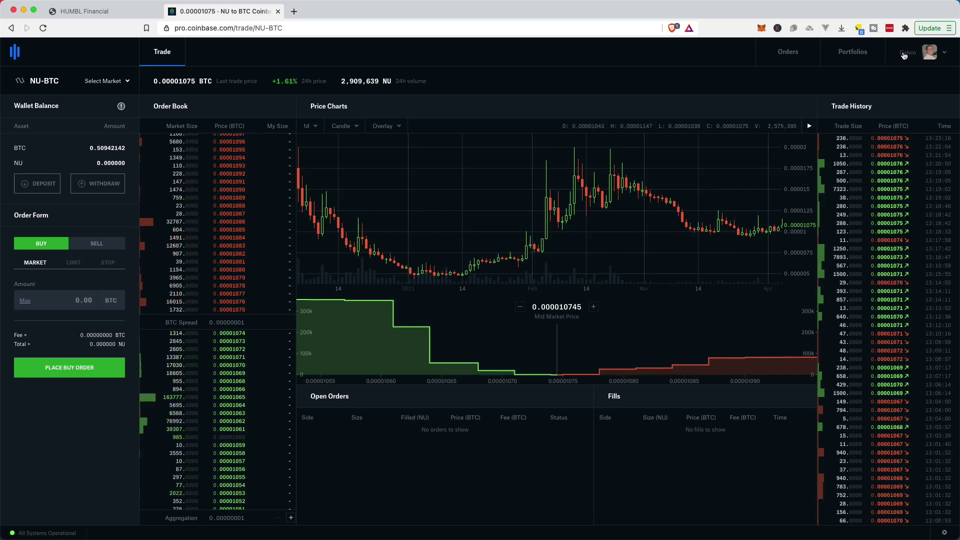
pyautogui.click(906, 53)
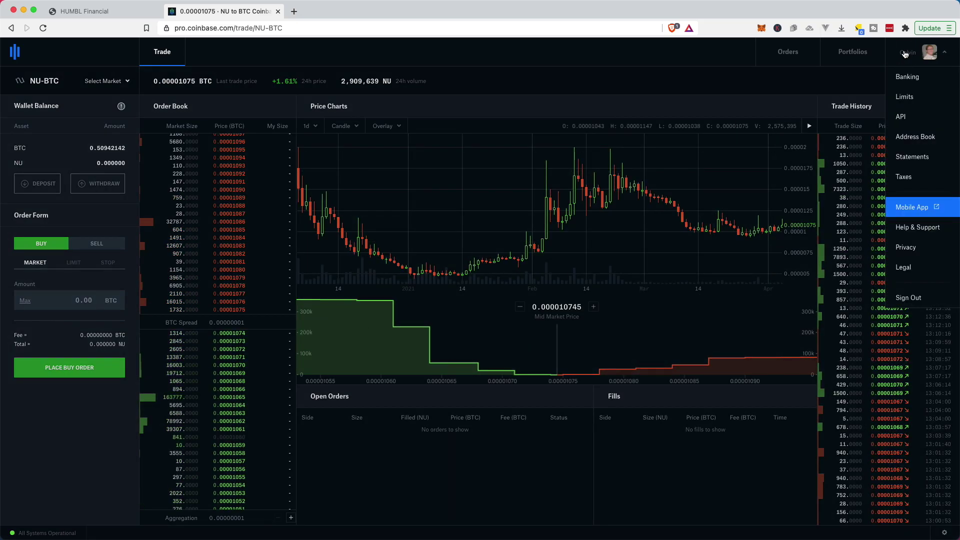
pyautogui.click(906, 120)
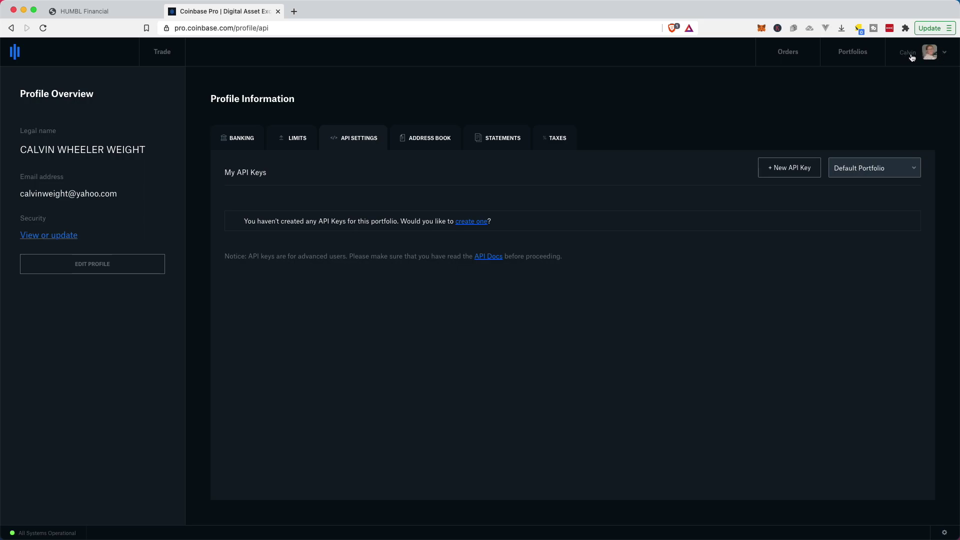
pyautogui.click(911, 58)
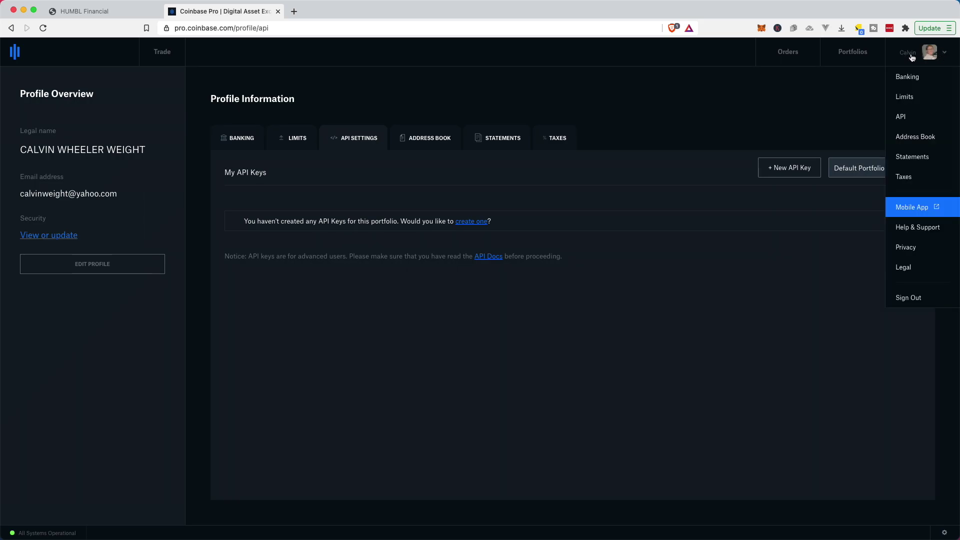
pyautogui.click(904, 119)
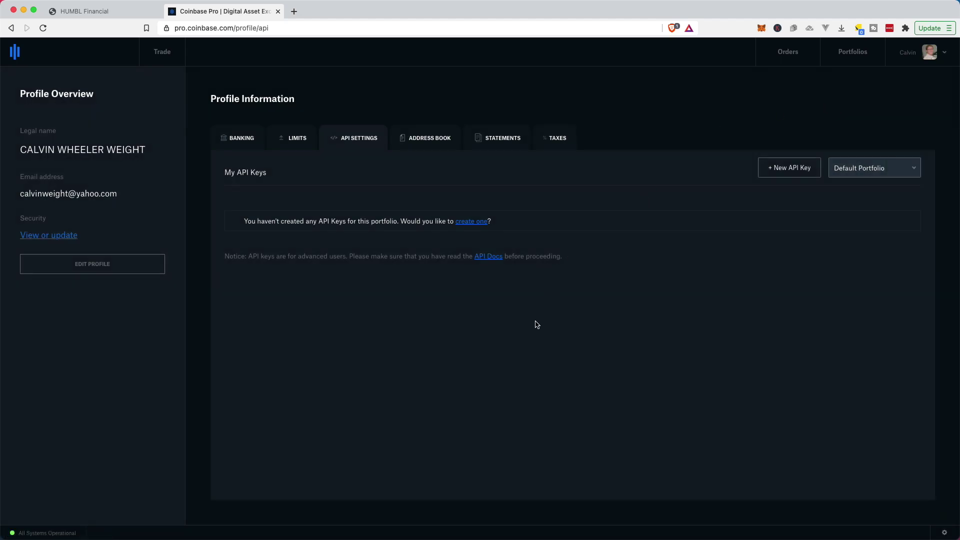
pyautogui.click(106, 13)
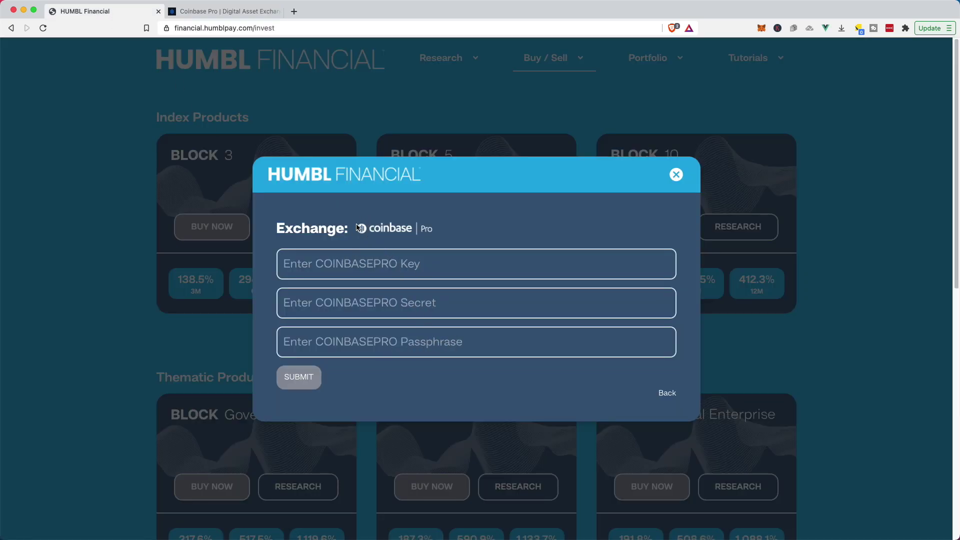
pyautogui.click(241, 12)
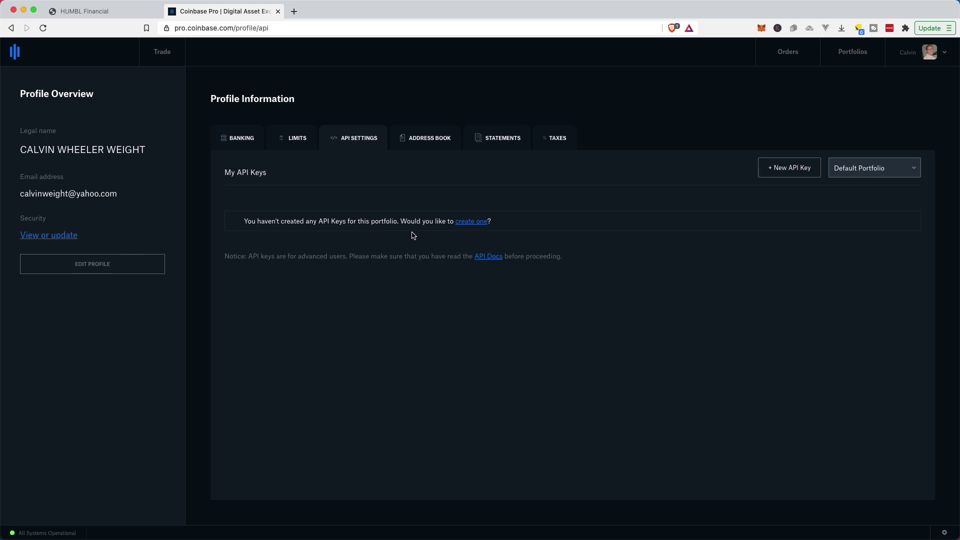
# - Start a new API key nicknamed 'HUMBL Financial' with View and Trade permissions
pyautogui.click(475, 222)
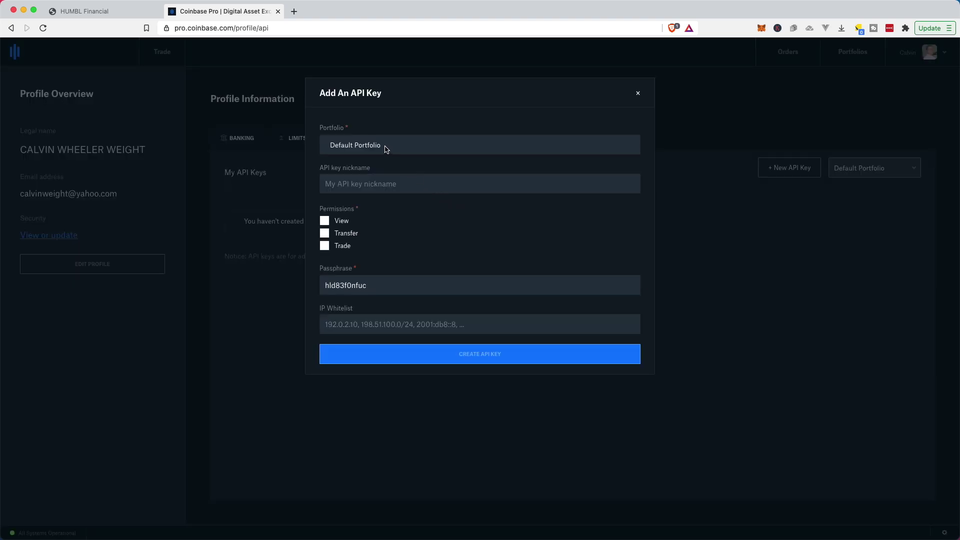
pyautogui.moveTo(332, 145); pyautogui.dragTo(392, 150)
pyautogui.click(371, 185)
pyautogui.click(339, 186)
pyautogui.write('HUMBL Financial')
pyautogui.click(325, 222)
pyautogui.click(326, 249)
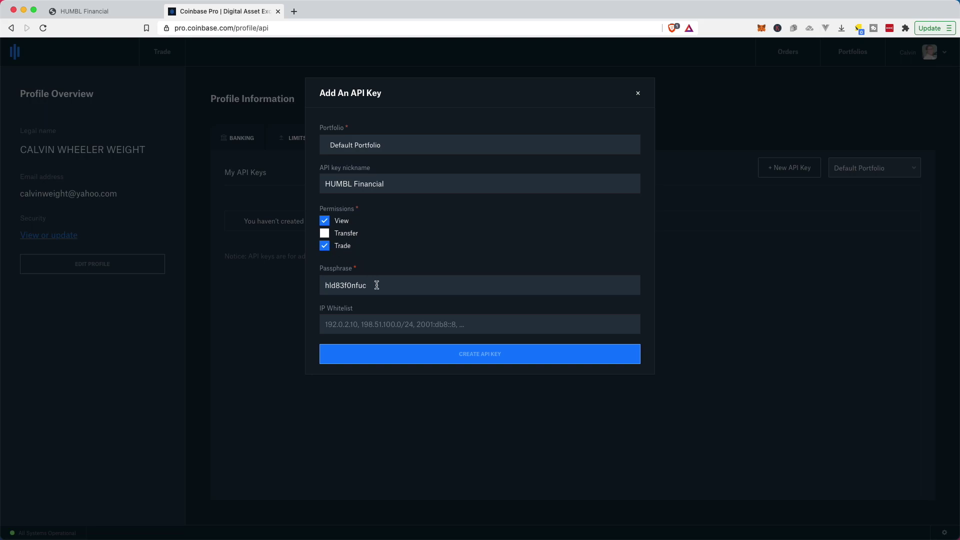
# - Copy the key's passphrase into HUMBL's Passphrase field, then submit the new API key
pyautogui.doubleClick(345, 285)
pyautogui.click(83, 11)
pyautogui.click(452, 336)
pyautogui.press('cmd+v')
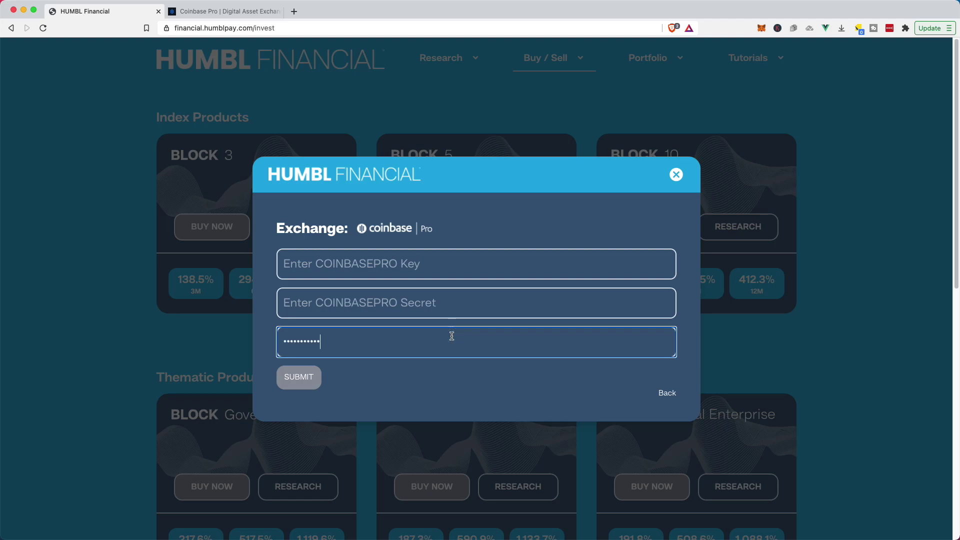
pyautogui.click(235, 11)
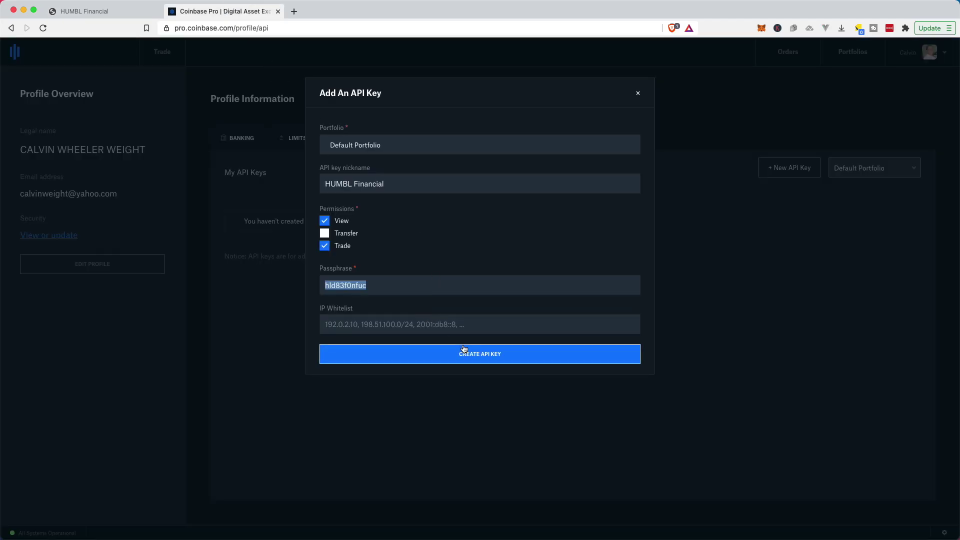
pyautogui.click(479, 353)
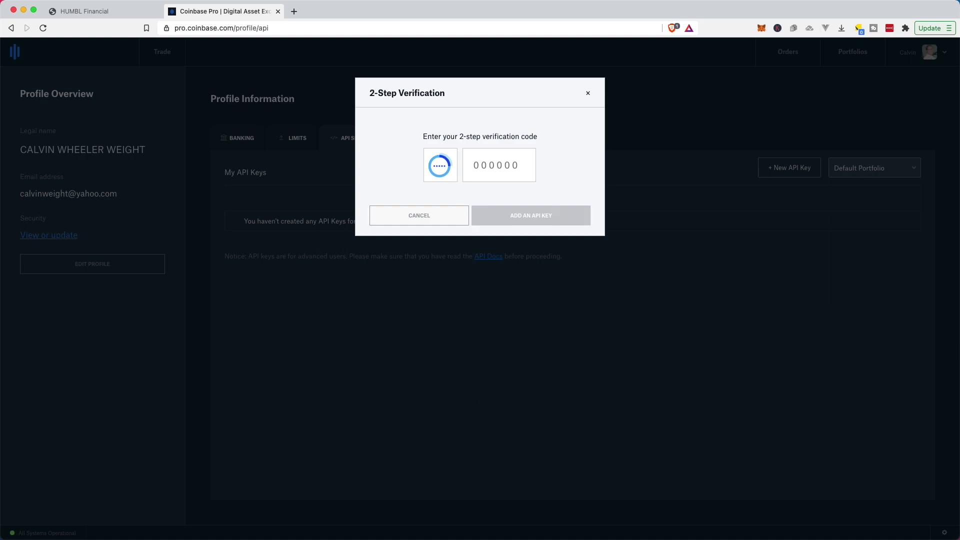
# - Enter the 2-step verification code to create the key, then copy its API secret
pyautogui.press('super+Tab')
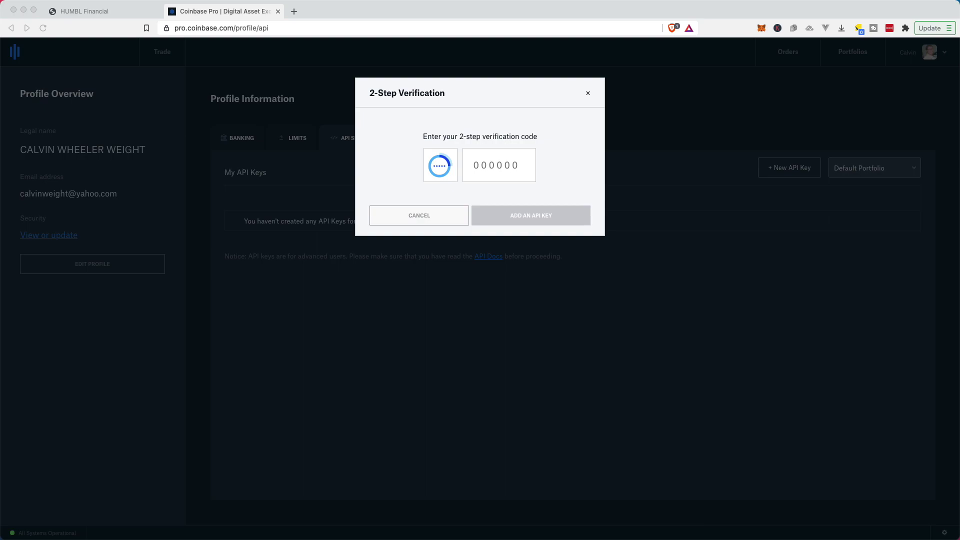
pyautogui.click(516, 172)
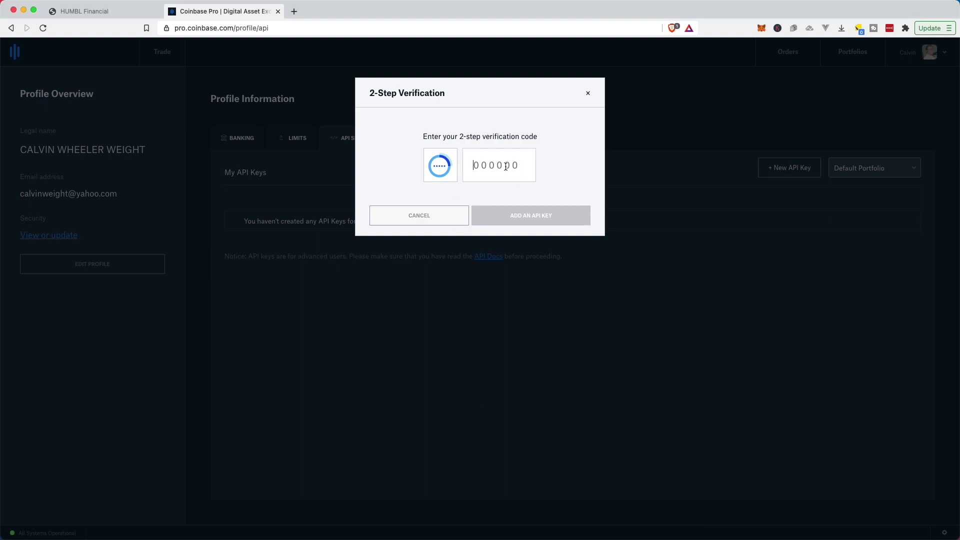
pyautogui.press('super+v')
pyautogui.click(524, 219)
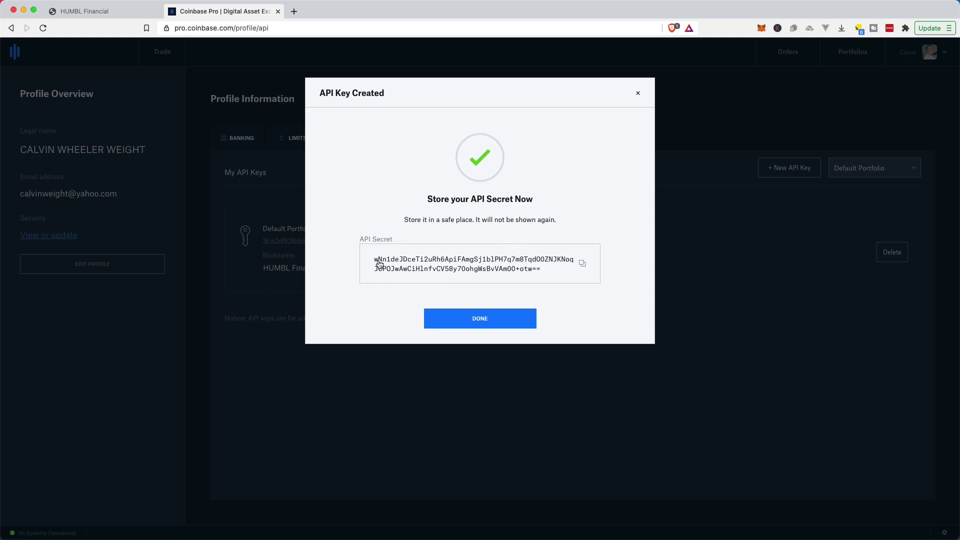
pyautogui.click(583, 265)
# - Paste the copied API secret into HUMBL's Coinbase Pro Secret field
pyautogui.click(105, 13)
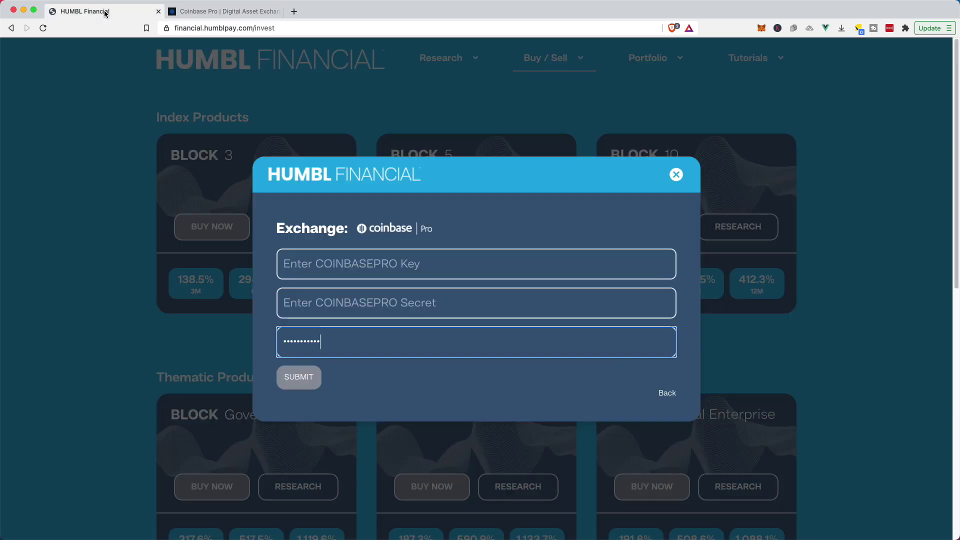
pyautogui.click(421, 301)
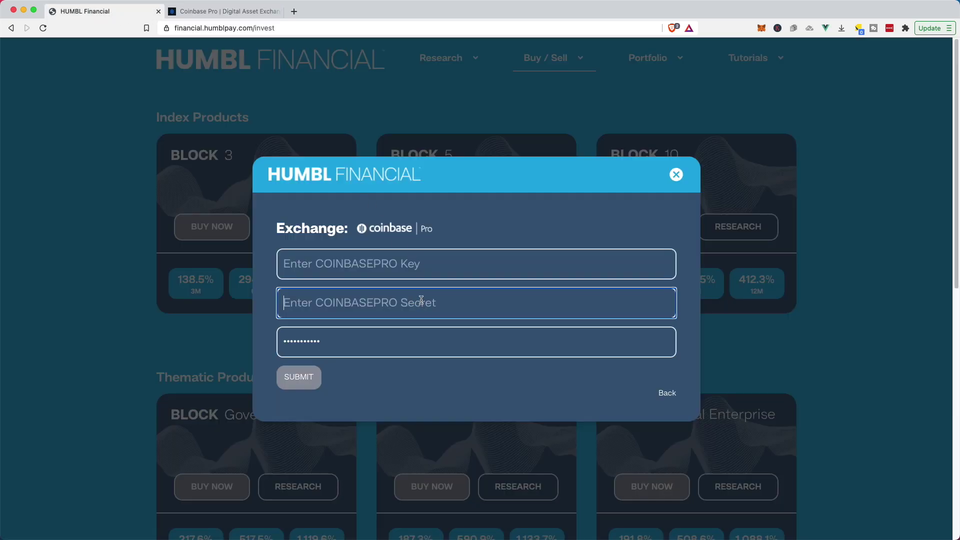
pyautogui.press('cmd+v')
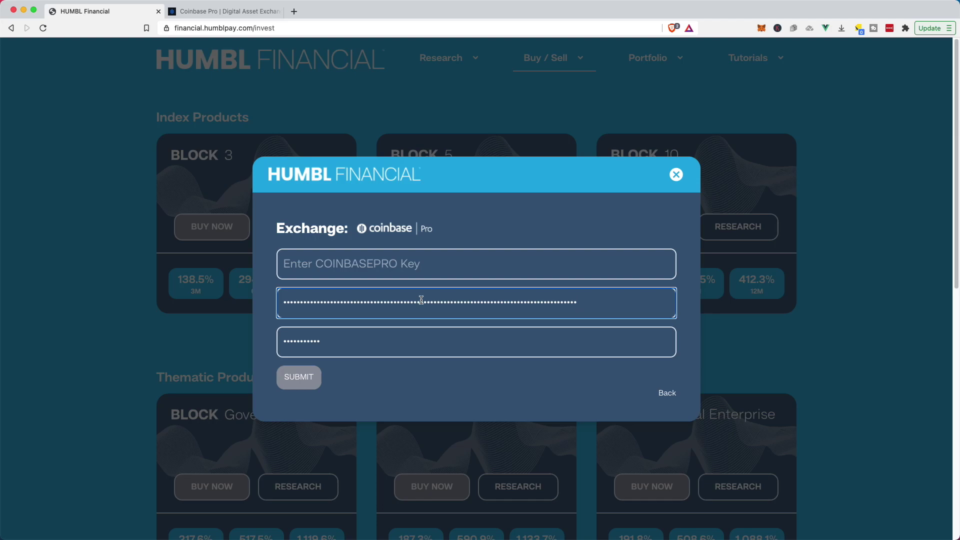
# - Copy the API key from Coinbase Pro into HUMBL's Key field and submit the credentials
pyautogui.click(225, 11)
pyautogui.click(486, 319)
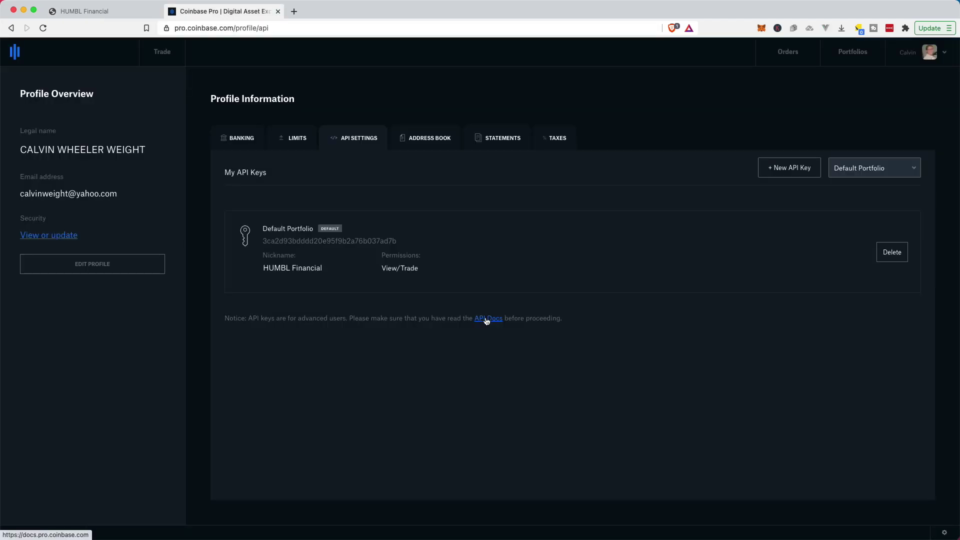
pyautogui.moveTo(268, 244)
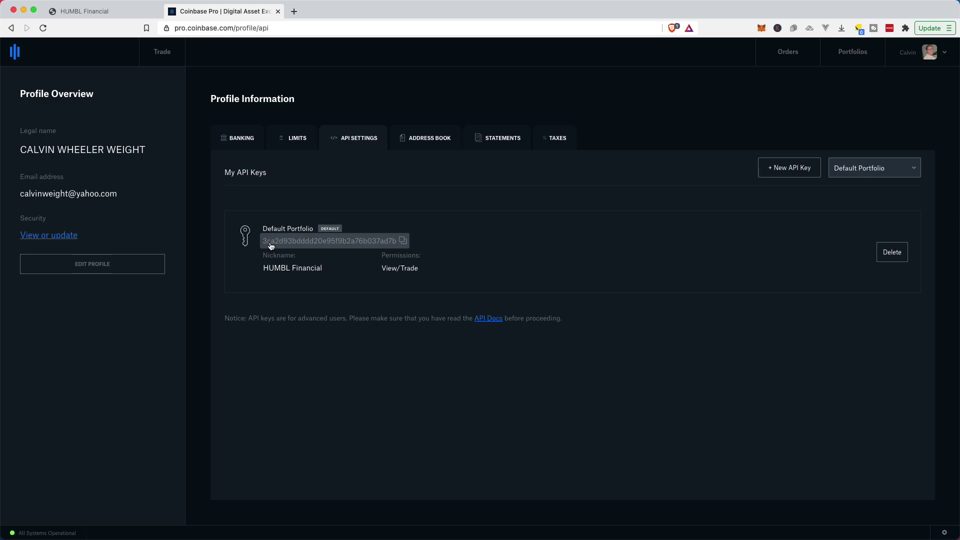
pyautogui.click(403, 242)
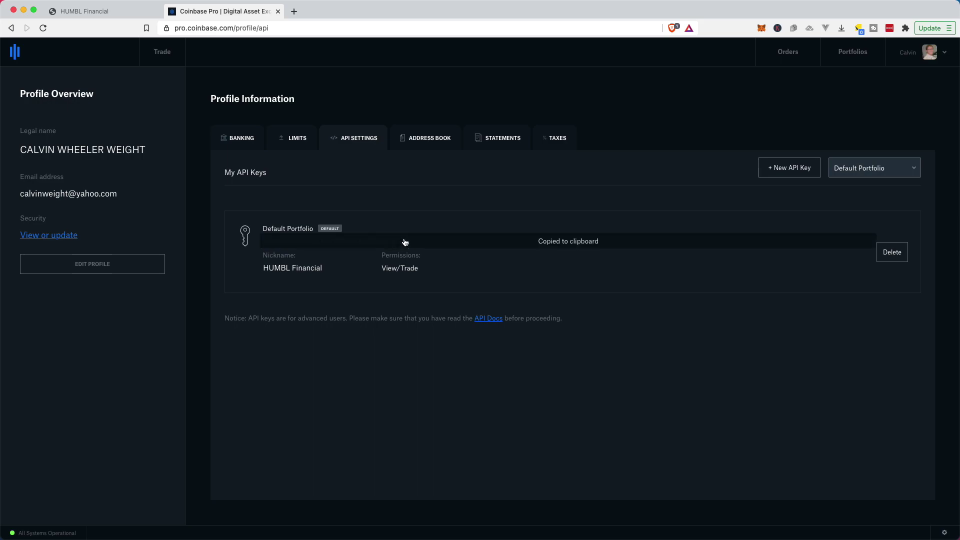
pyautogui.click(97, 11)
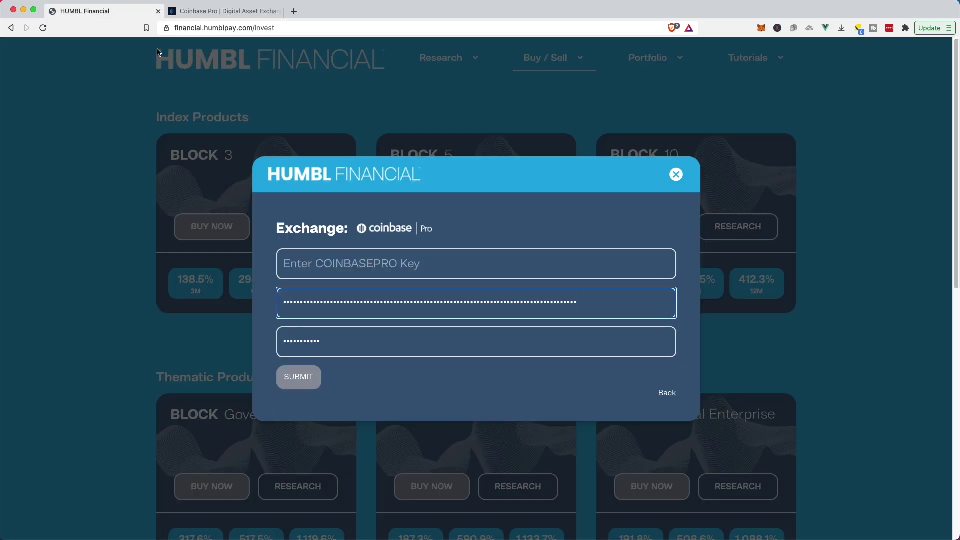
pyautogui.click(430, 266)
pyautogui.press('super+v')
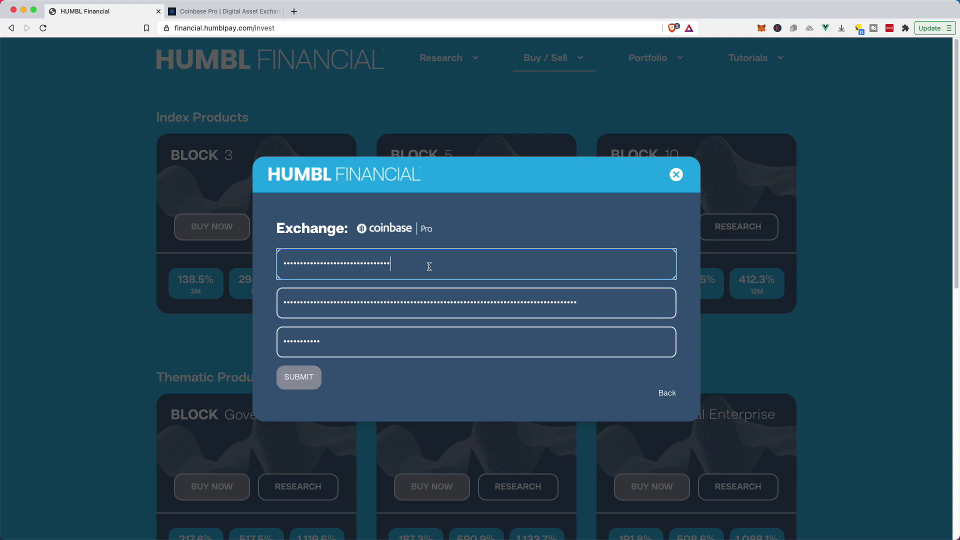
pyautogui.click(297, 378)
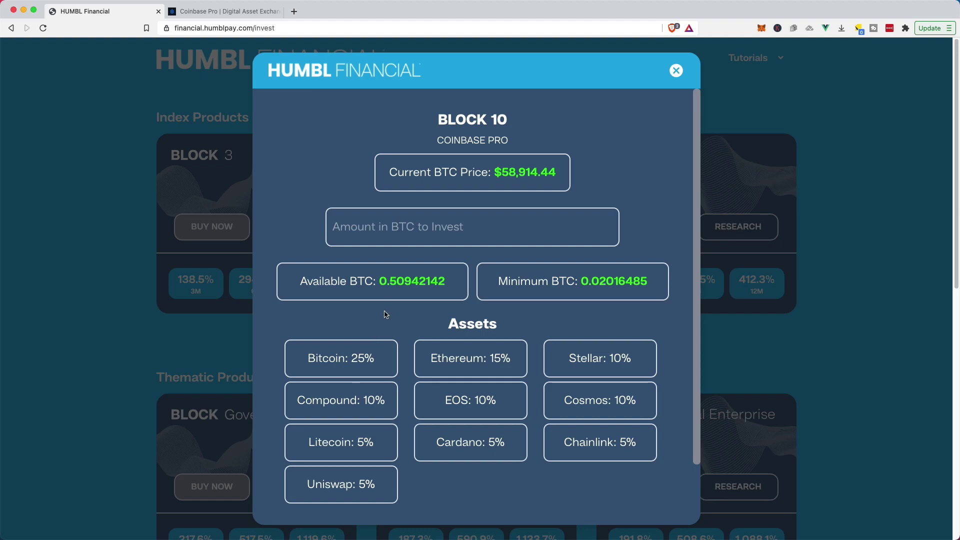
# - Enter 0.05 as the BTC amount to invest in BLOCK 10 and submit it
pyautogui.click(400, 228)
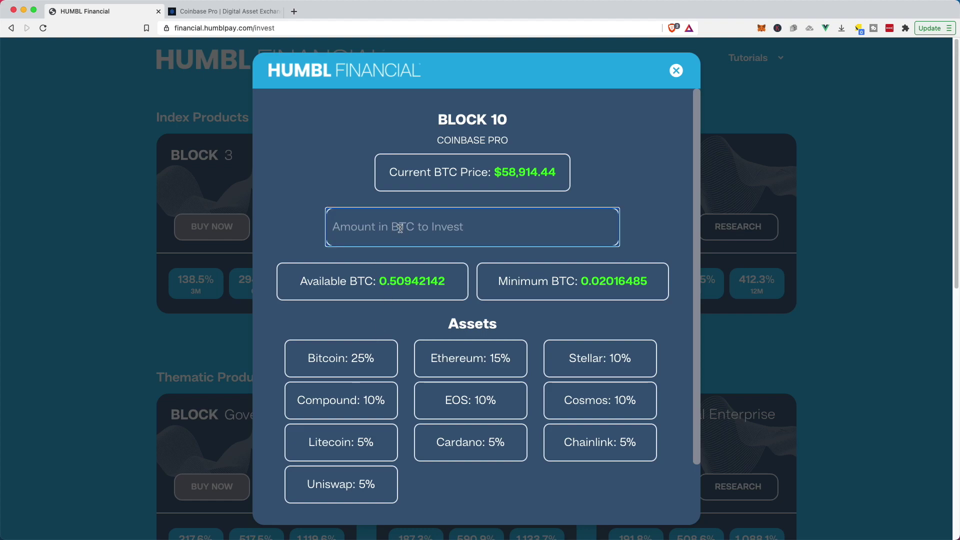
pyautogui.write('.05')
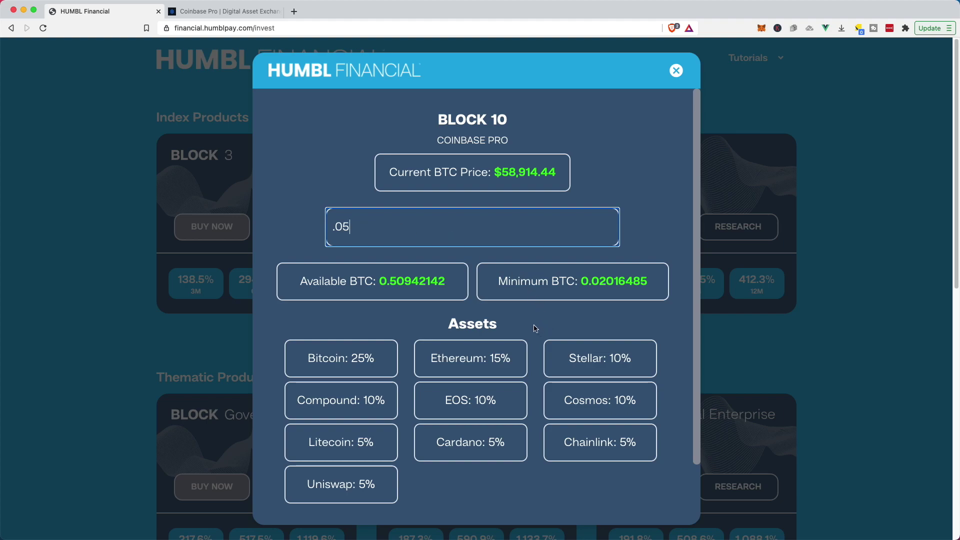
pyautogui.click(535, 328)
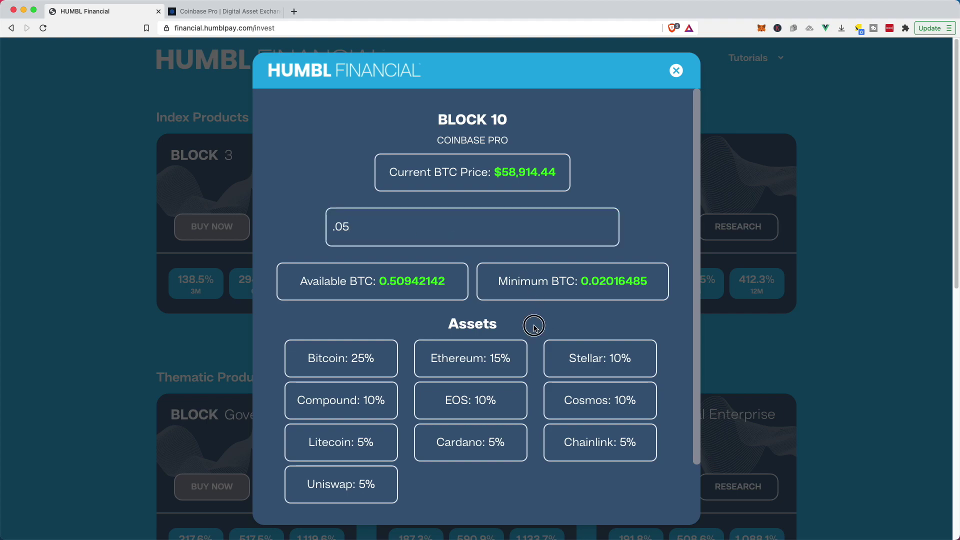
pyautogui.scroll(-3, 536, 328)
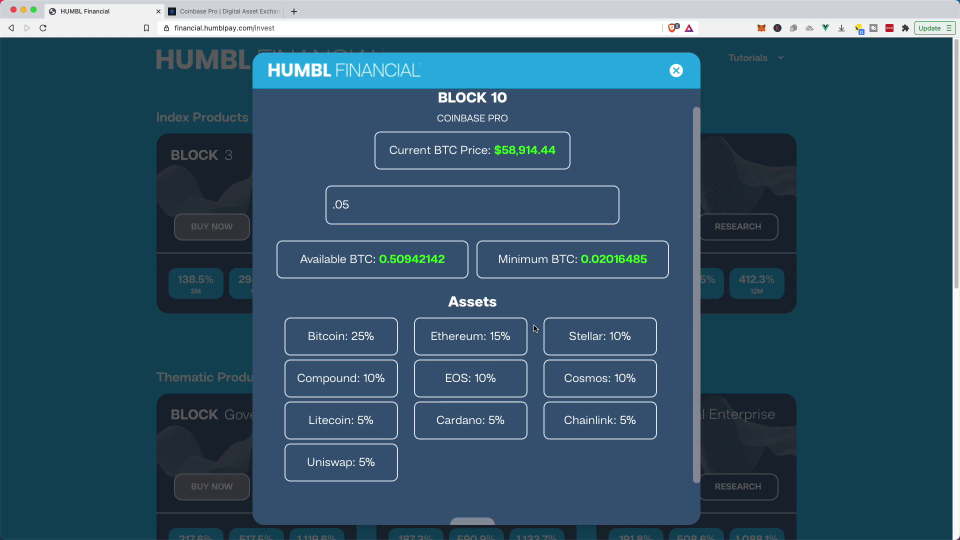
pyautogui.click(475, 480)
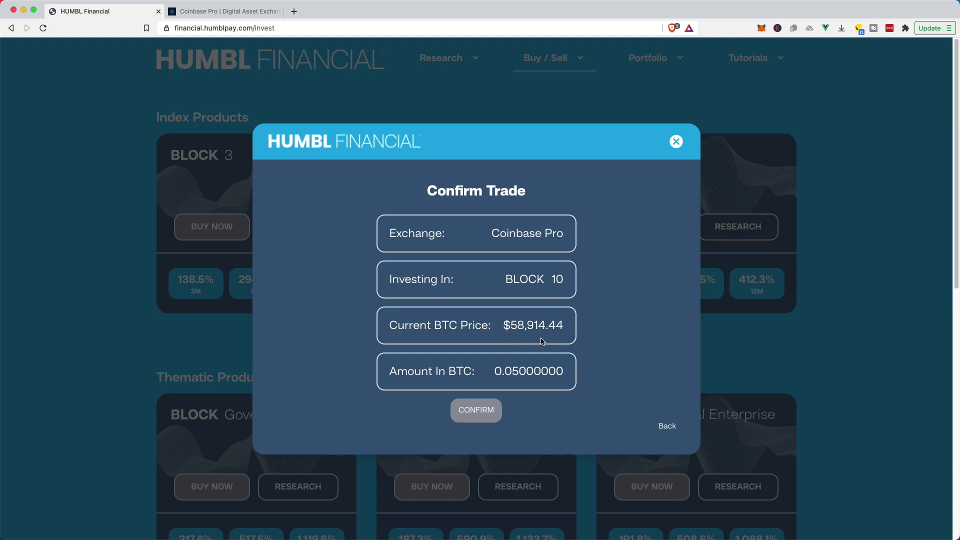
# - Confirm the 0.05 BTC BLOCK 10 trade, then view Coinbase Pro's Orders page
pyautogui.click(483, 412)
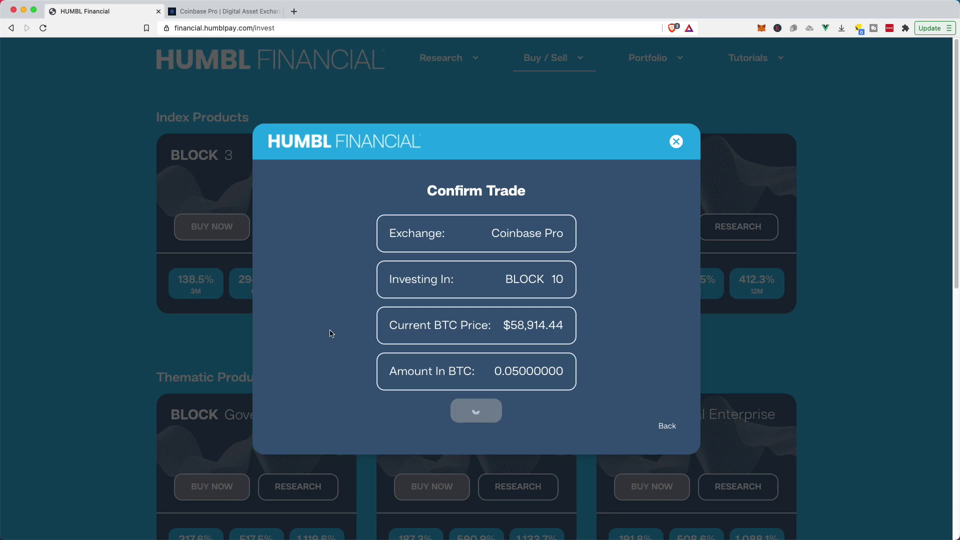
pyautogui.click(230, 12)
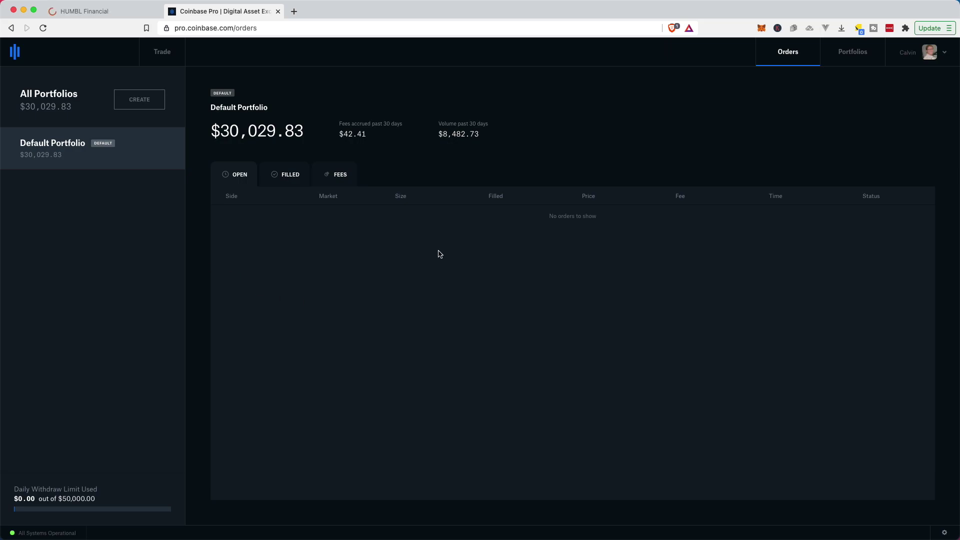
# - Check Coinbase Pro's filled and open orders for new BTC buys like UNI/BTC and LINK/BTC
pyautogui.click(288, 178)
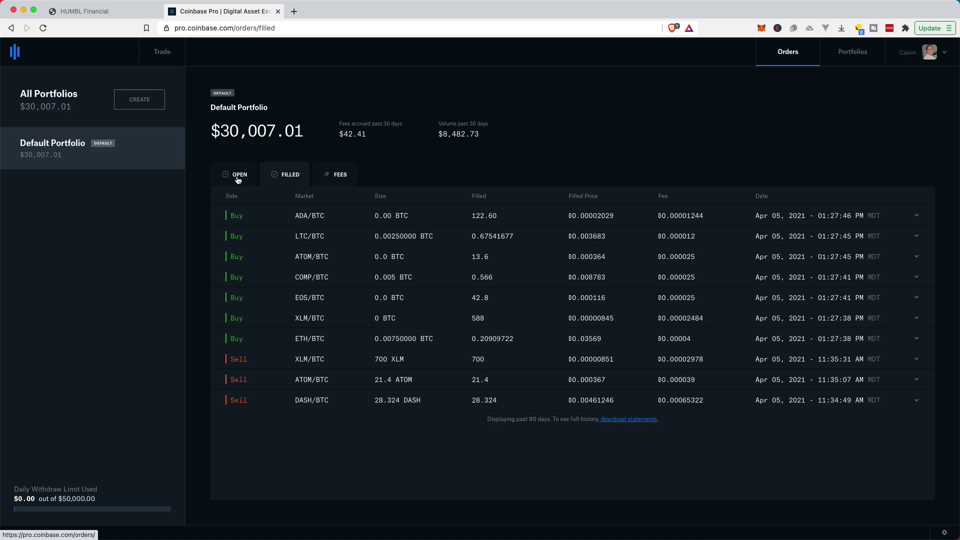
pyautogui.click(238, 179)
pyautogui.click(288, 178)
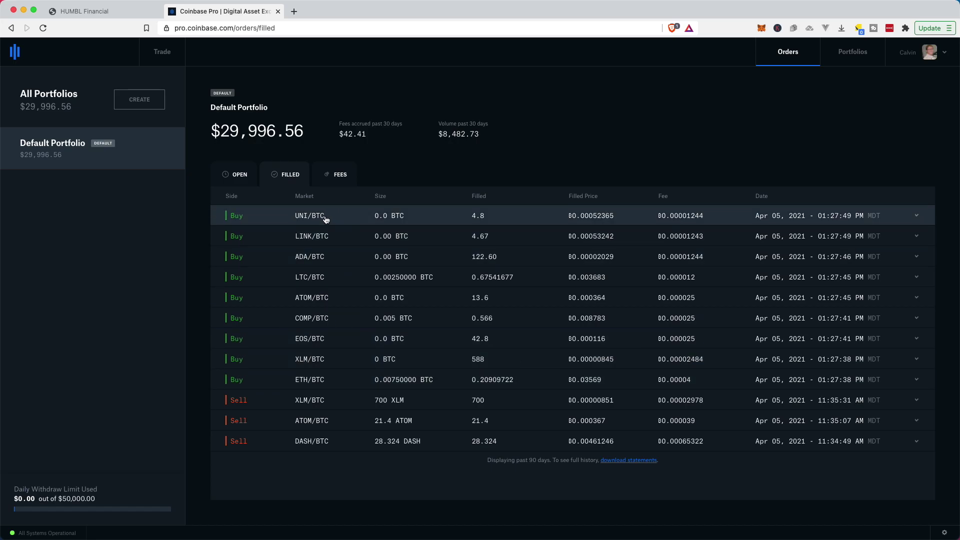
pyautogui.click(83, 11)
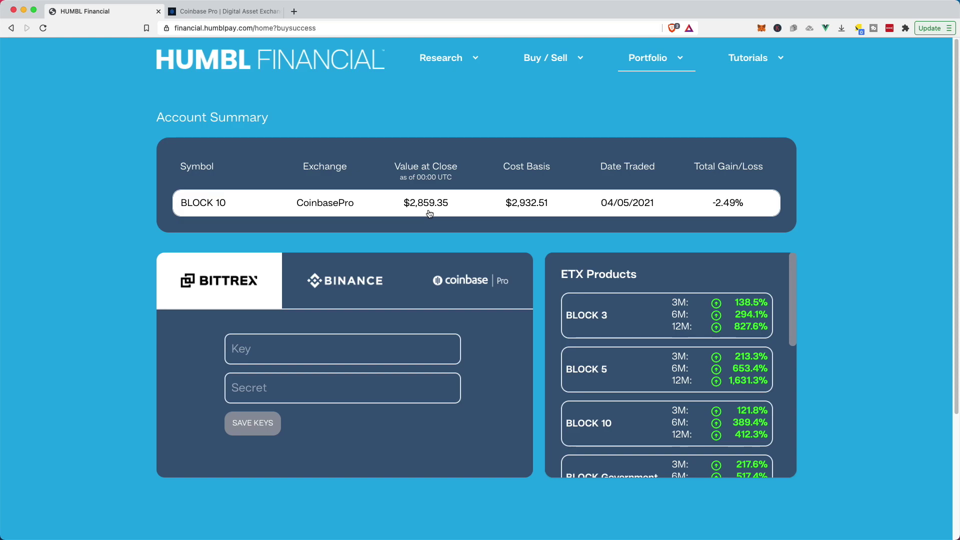
# - Expand the BLOCK 10 holding into its ten-coin breakdown, from BTC to UNI
pyautogui.click(393, 206)
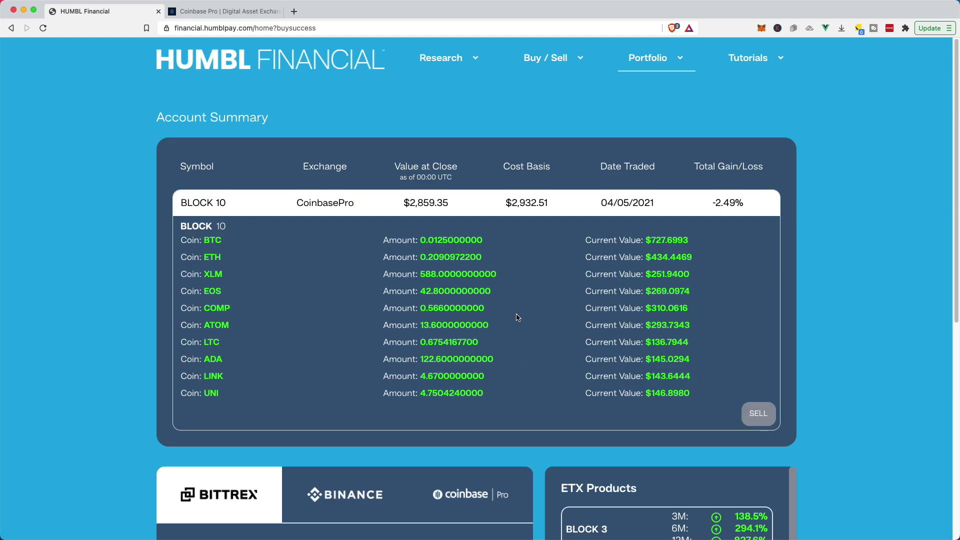
# - Scroll down through the BLOCK 10 breakdown of ten coins, worth $2,859.35 at -2.49%
pyautogui.scroll(-3, 520, 334)
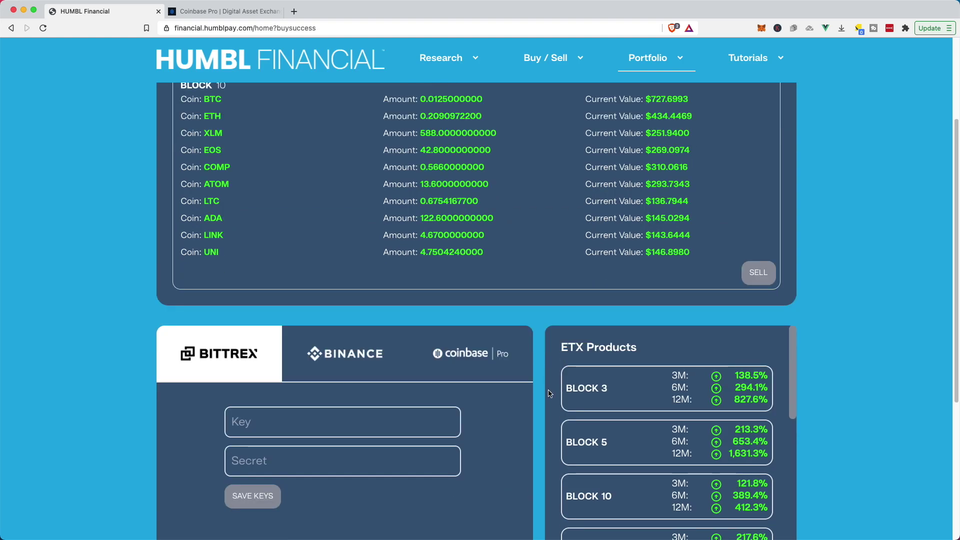